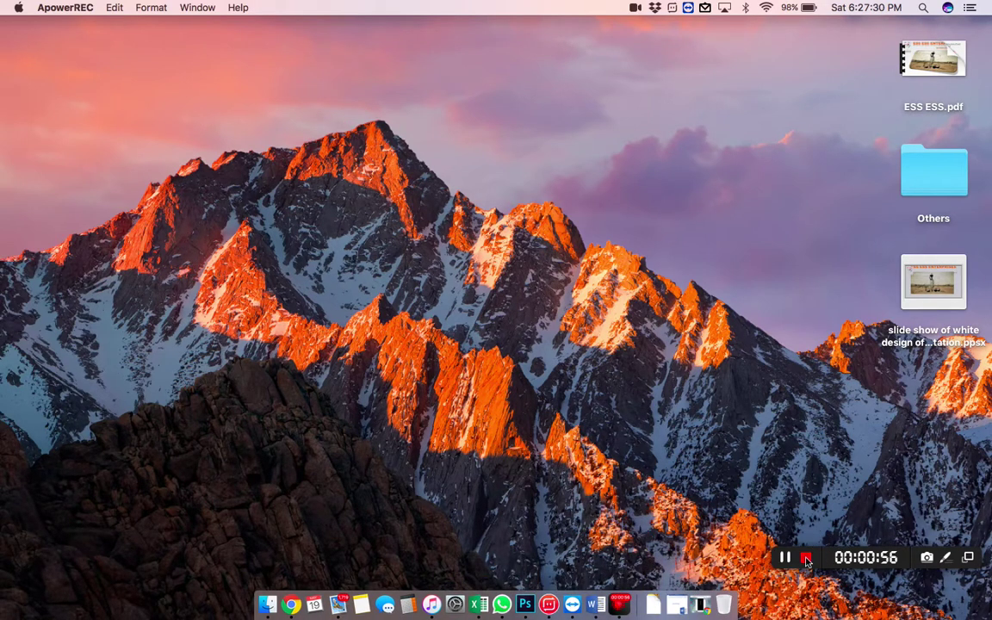
# Step: Bring up the annotation tools, try black and blue, and settle on green with the arrow tool
pyautogui.click(948, 560)
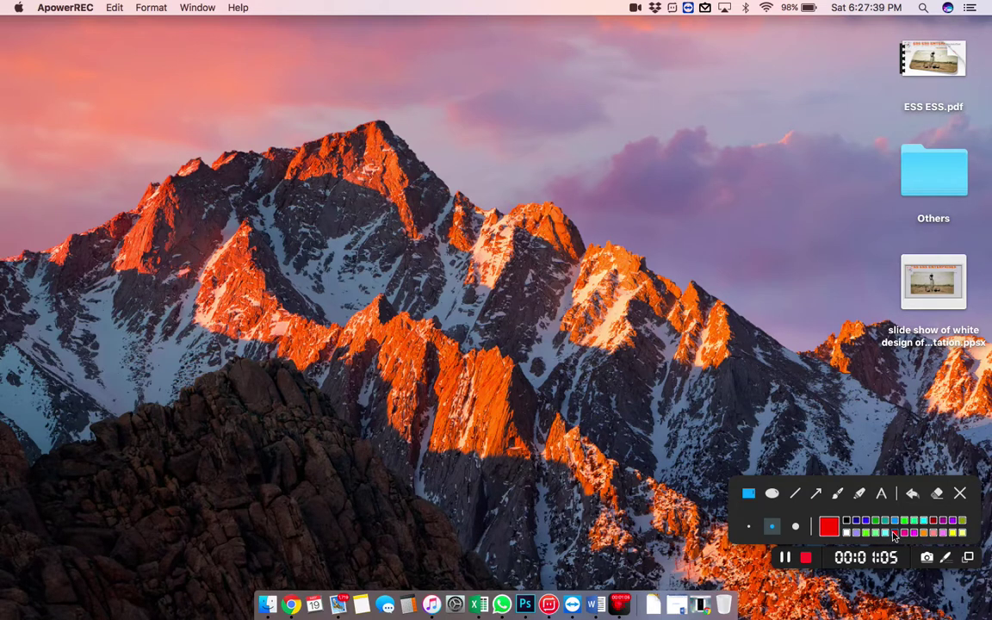
pyautogui.click(848, 521)
pyautogui.click(862, 520)
pyautogui.click(762, 282)
pyautogui.click(875, 523)
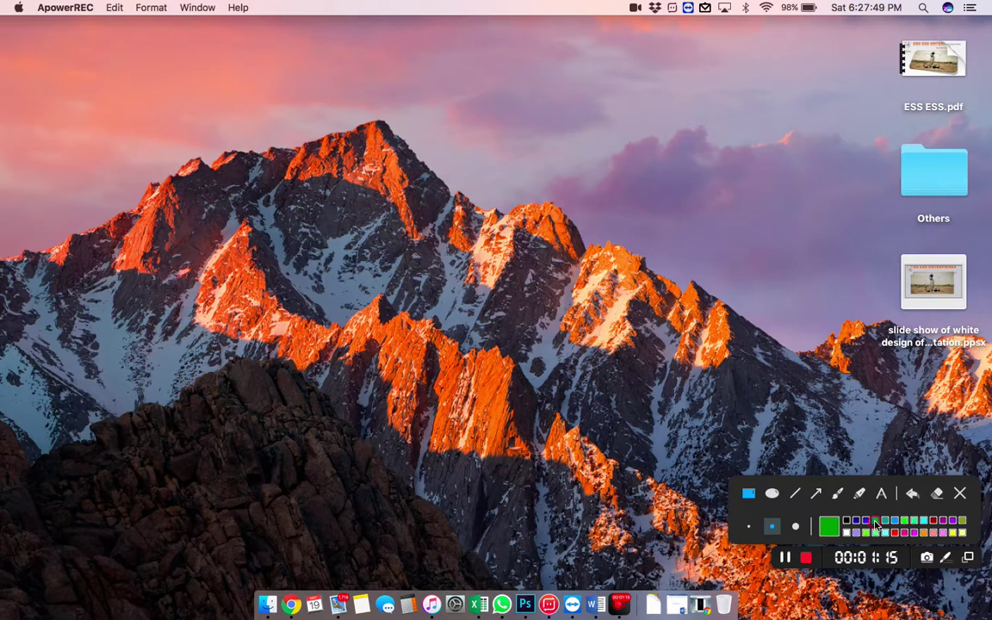
pyautogui.click(816, 493)
pyautogui.click(642, 145)
# Step: Draw a green arrow to the Others folder and green boxes around a peak and the slideshow file, then switch to blue ellipses
pyautogui.moveTo(643, 145)
pyautogui.mouseDown()
pyautogui.moveTo(825, 146)
pyautogui.moveTo(837, 166)
pyautogui.mouseUp()
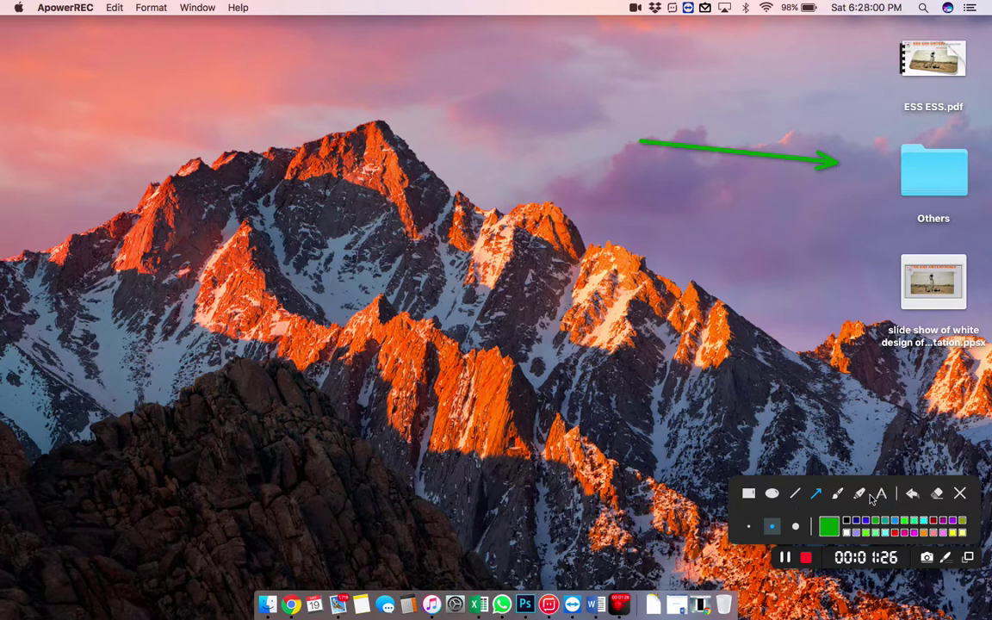
pyautogui.click(750, 497)
pyautogui.moveTo(188, 161); pyautogui.dragTo(344, 317)
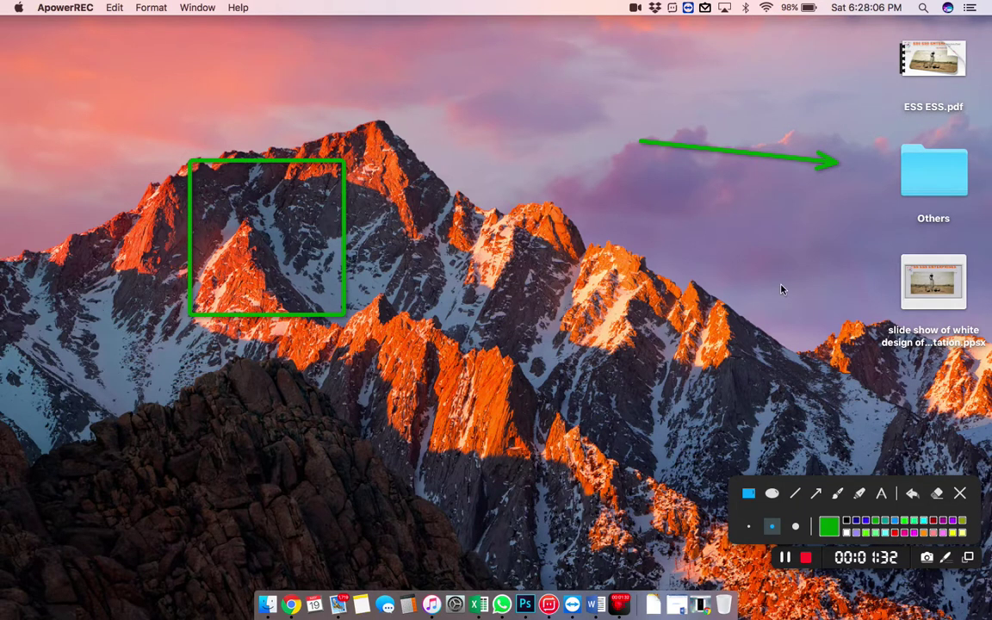
pyautogui.moveTo(866, 246)
pyautogui.mouseDown()
pyautogui.moveTo(990, 392)
pyautogui.moveTo(990, 361)
pyautogui.mouseUp()
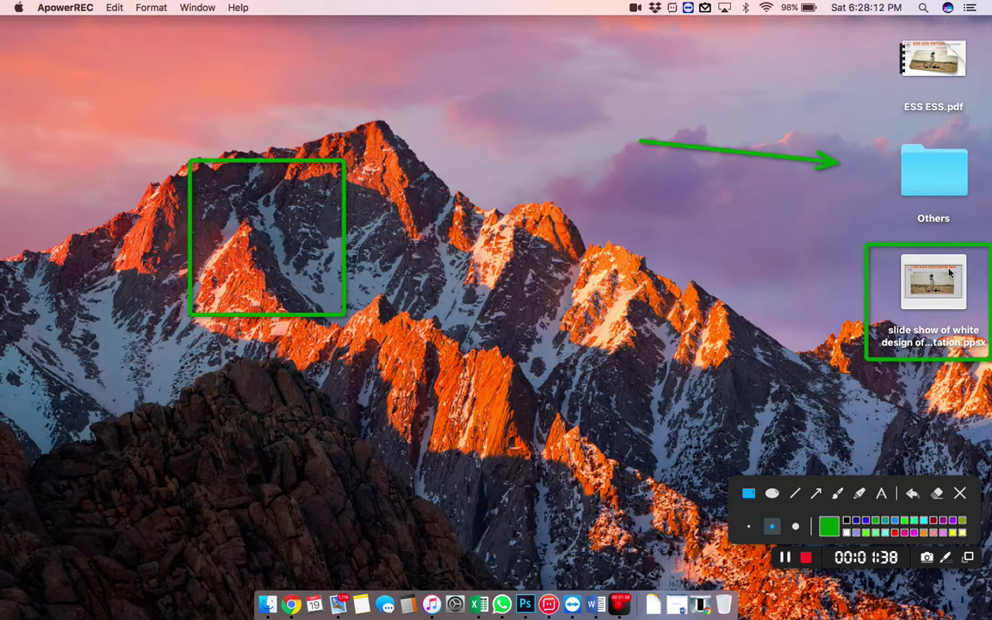
pyautogui.click(866, 521)
pyautogui.click(771, 495)
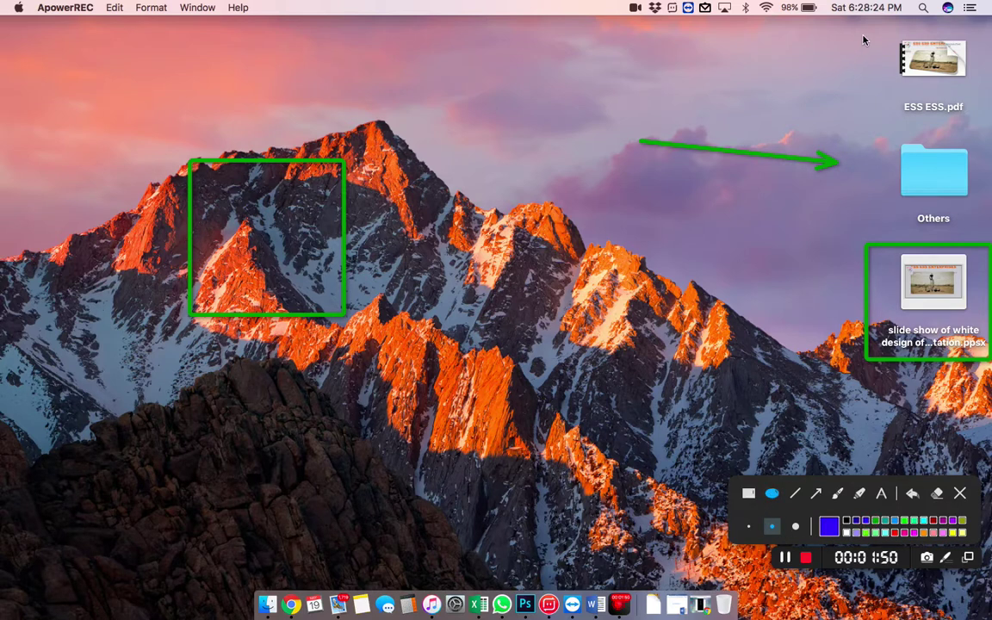
# Step: Circle ESS ESS.pdf with a blue ellipse and draw a blue line above the slideshow file
pyautogui.moveTo(865, 35); pyautogui.dragTo(991, 124)
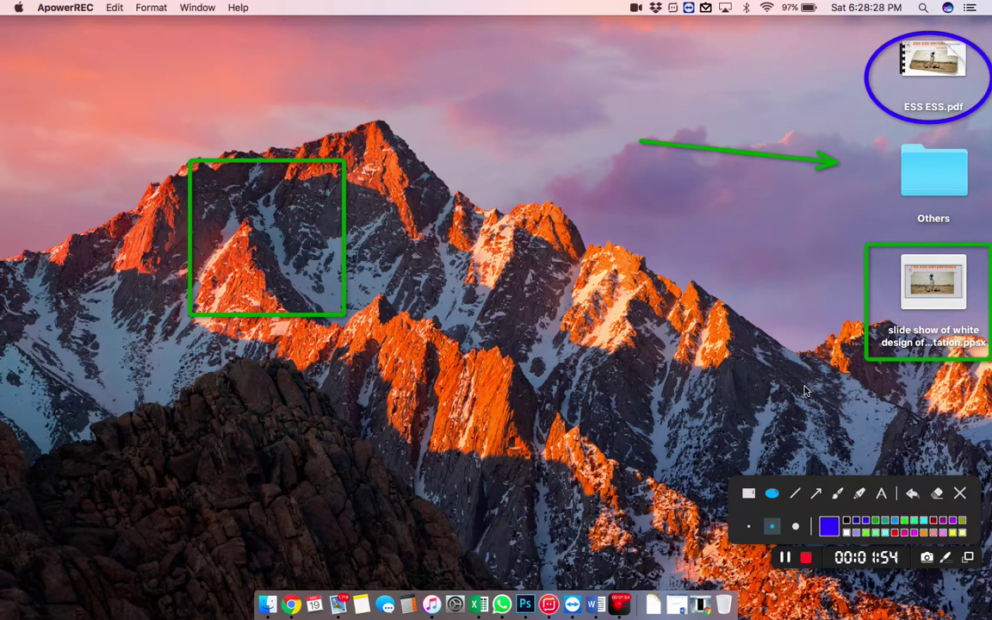
pyautogui.click(792, 497)
pyautogui.moveTo(697, 244); pyautogui.dragTo(920, 249)
# Step: Loop a mountain peak with a blue freehand stroke, then pause the recording
pyautogui.click(837, 493)
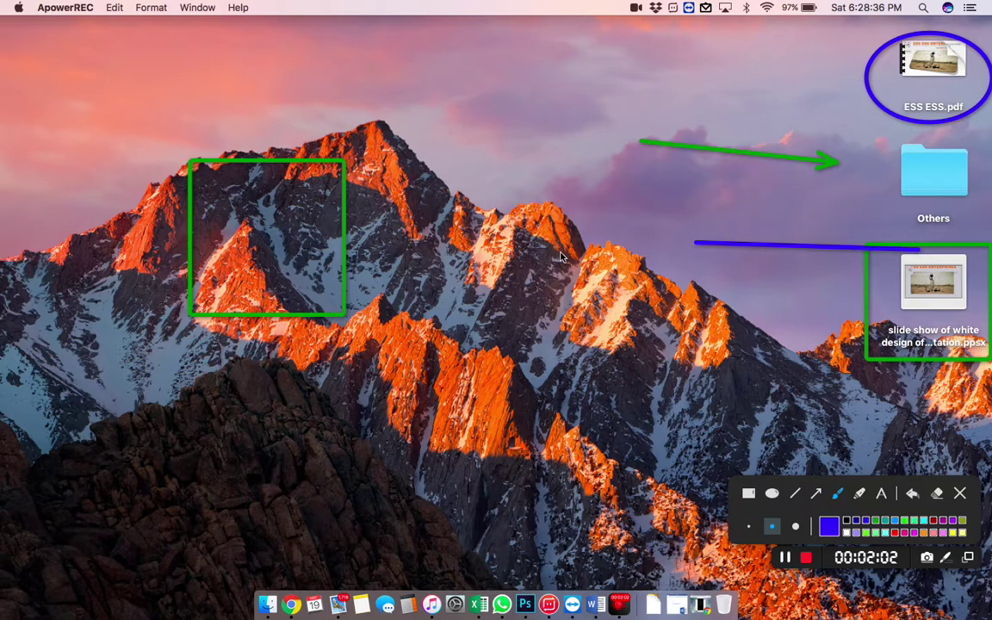
pyautogui.moveTo(725, 315)
pyautogui.mouseDown()
pyautogui.moveTo(793, 393)
pyautogui.moveTo(751, 299)
pyautogui.moveTo(720, 342)
pyautogui.mouseUp()
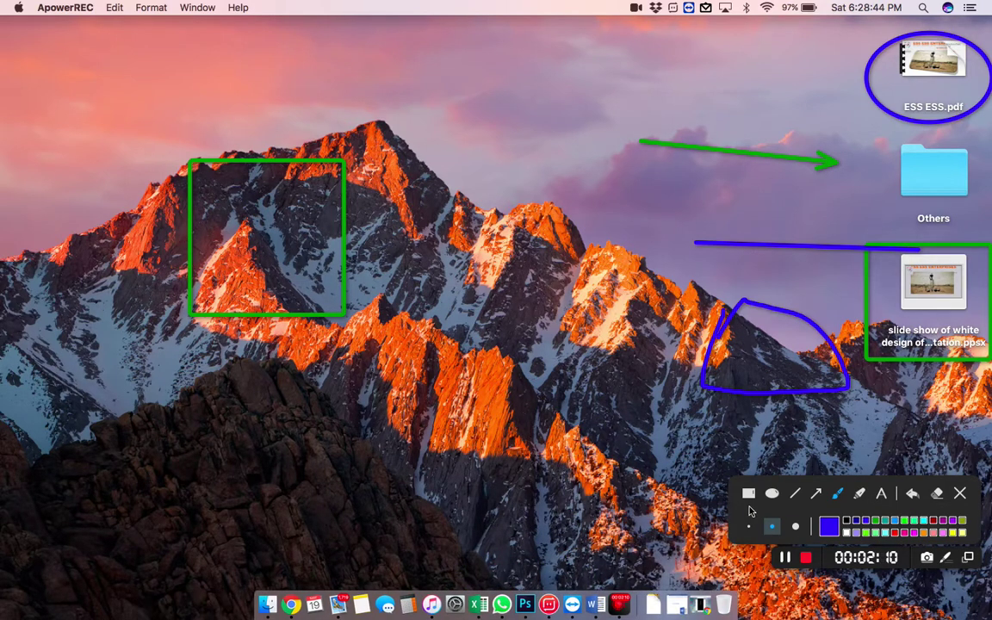
pyautogui.click(790, 561)
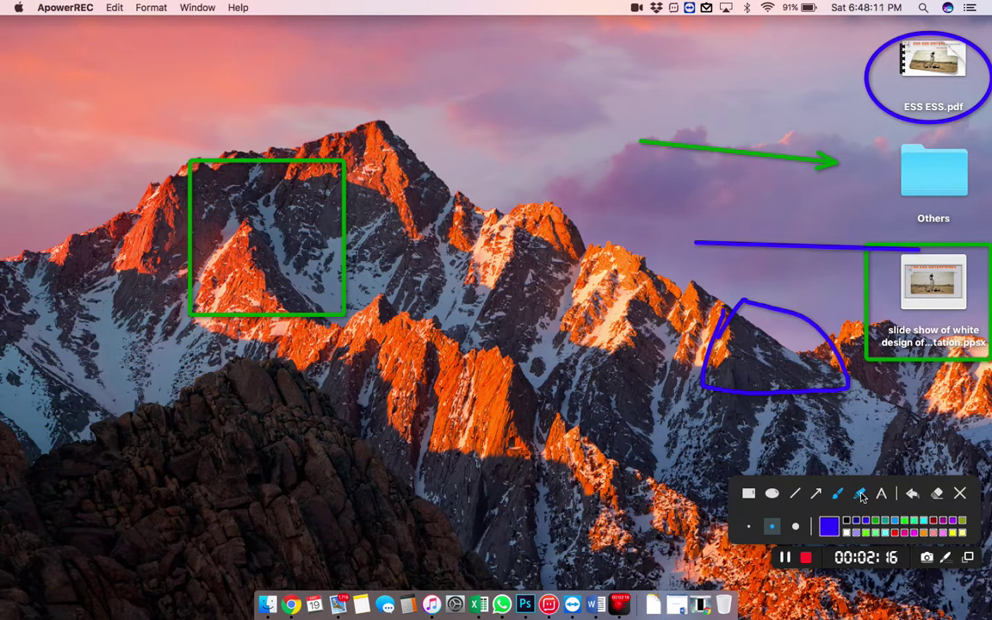
# Step: Add a blue 'Test Demo' text label in the sky
pyautogui.click(879, 495)
pyautogui.click(555, 122)
pyautogui.write('Tes')
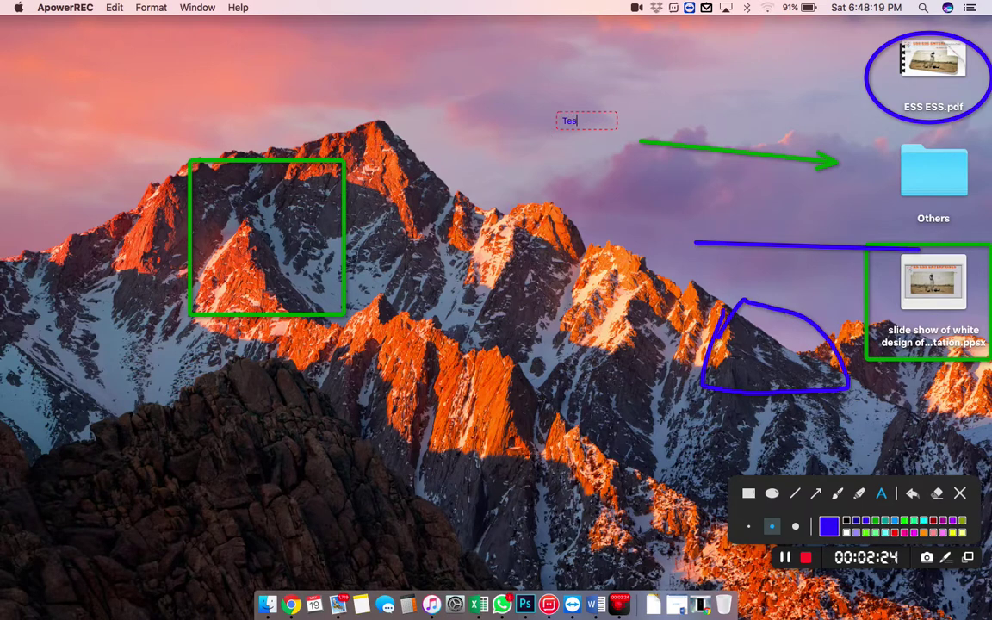
pyautogui.write('t Demo')
# Step: Add a mint green 'Test Demo' label near the top, then clear all annotations
pyautogui.click(912, 521)
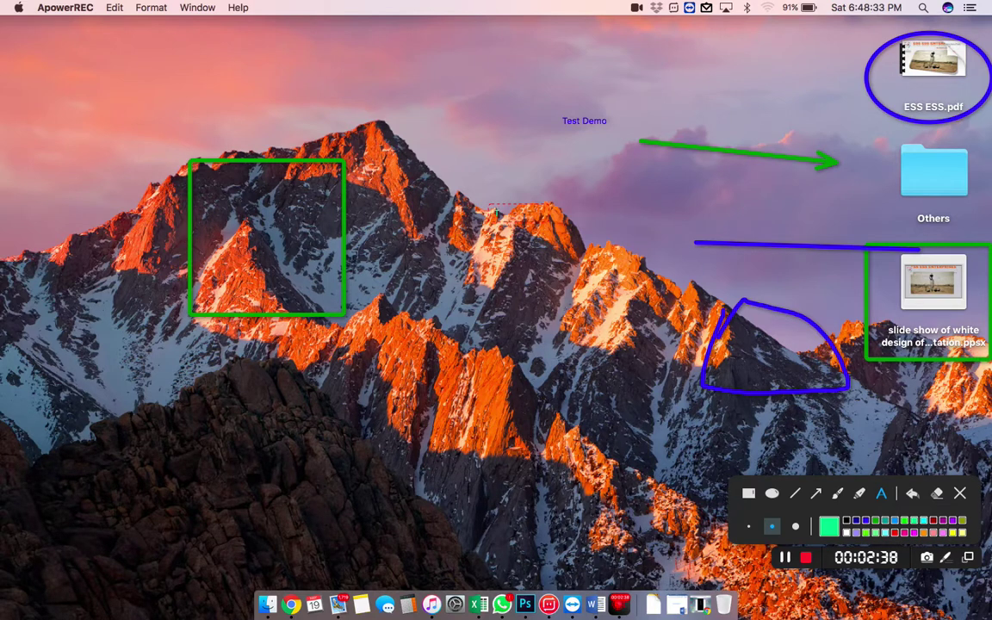
pyautogui.click(472, 76)
pyautogui.write('Test Demo')
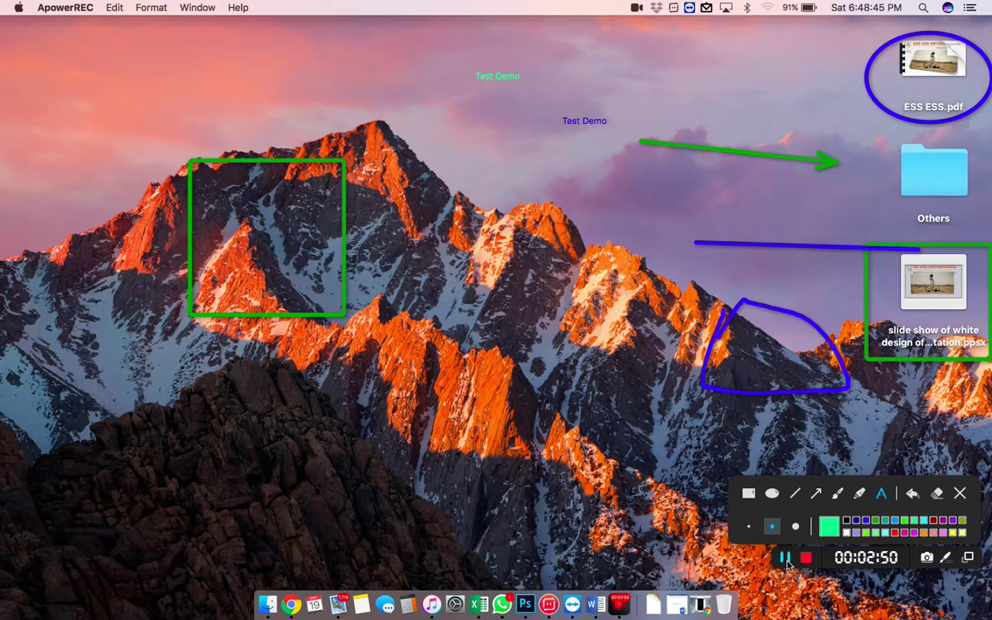
pyautogui.click(941, 494)
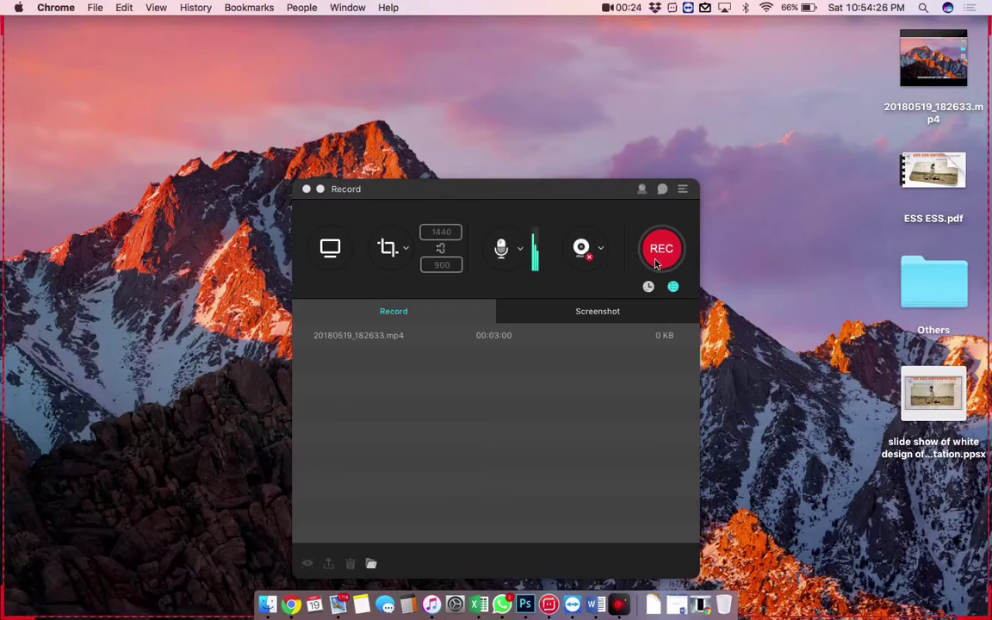
# Step: Turn off the FaceTime HD Camera webcam overlay
pyautogui.click(591, 251)
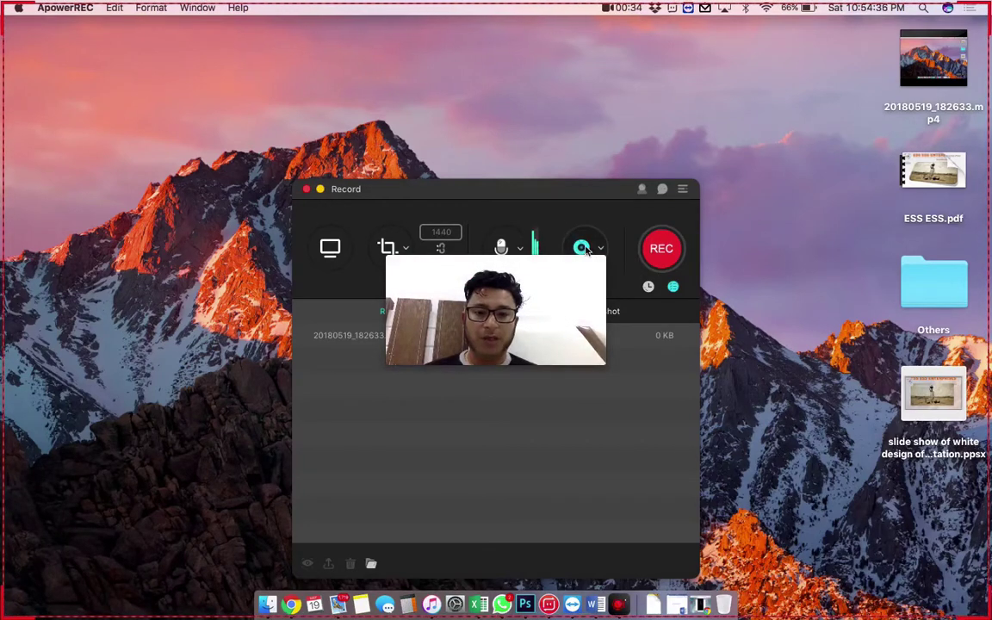
pyautogui.click(601, 249)
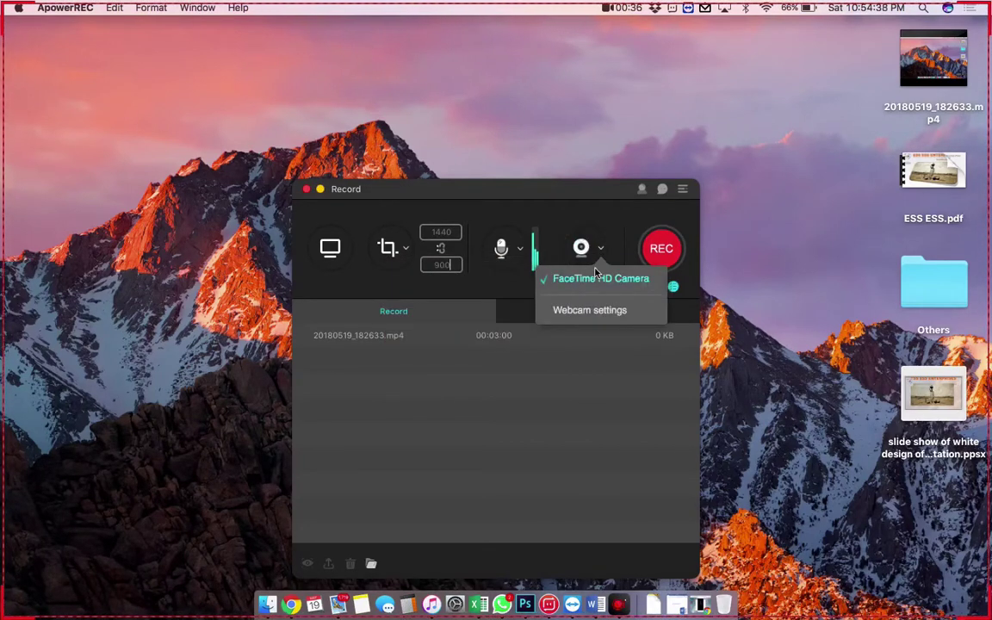
pyautogui.click(597, 277)
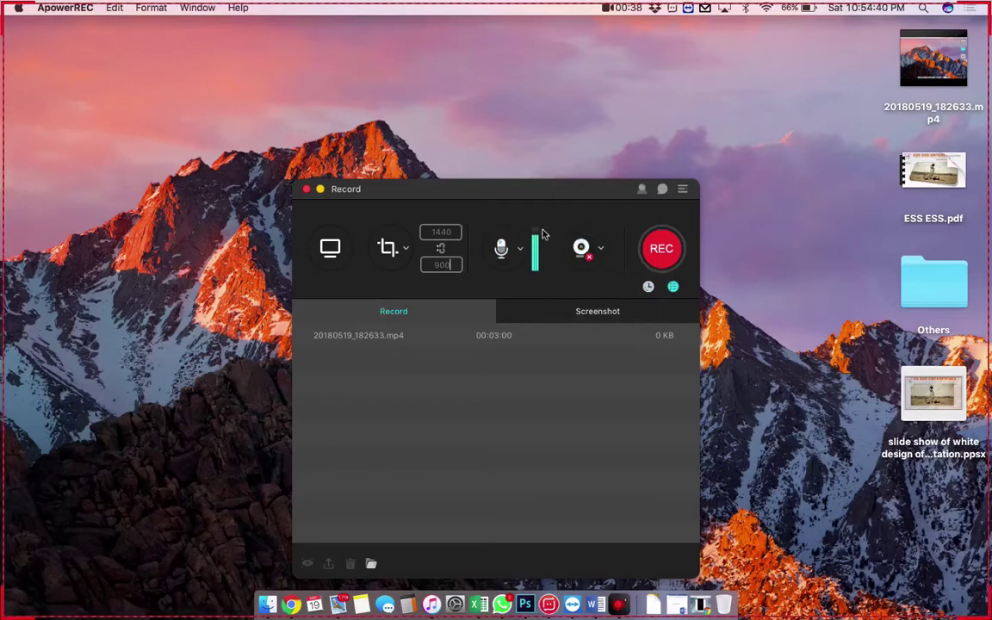
# Step: Keep the microphone as the audio source and the recording size at 1440x900
pyautogui.click(520, 250)
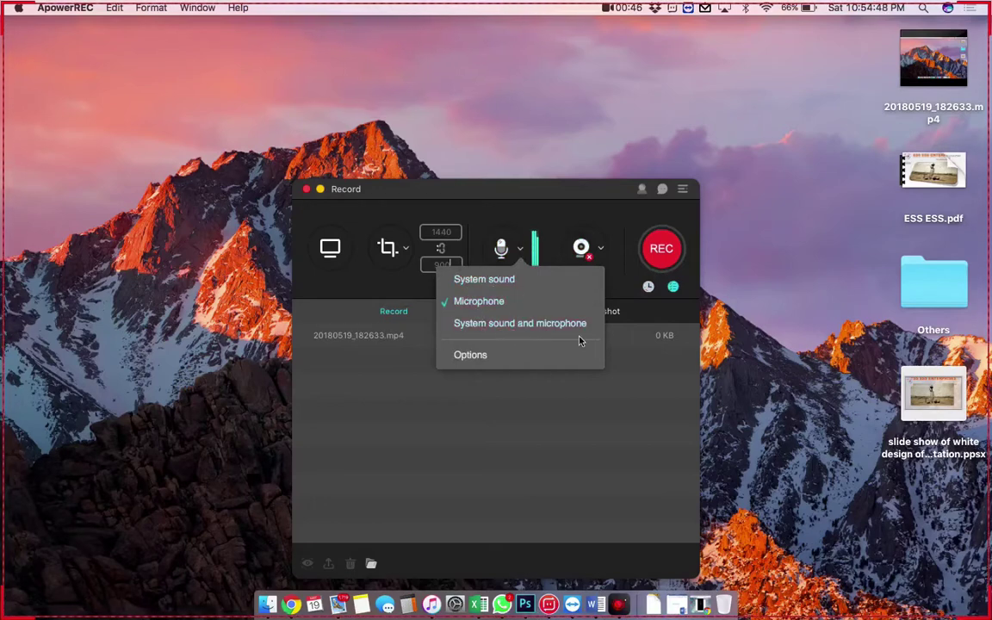
pyautogui.click(497, 226)
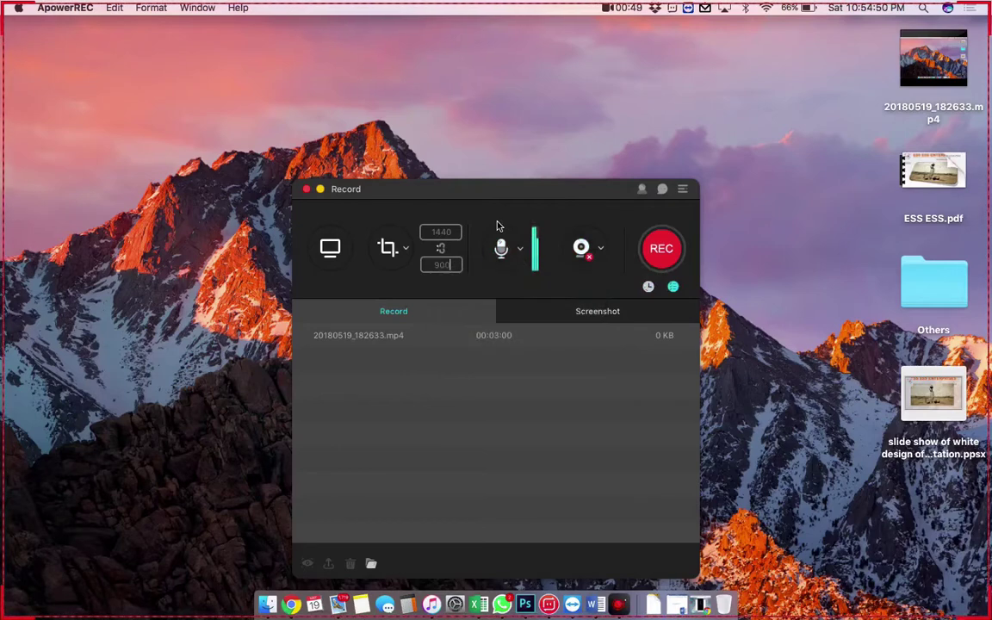
pyautogui.click(406, 251)
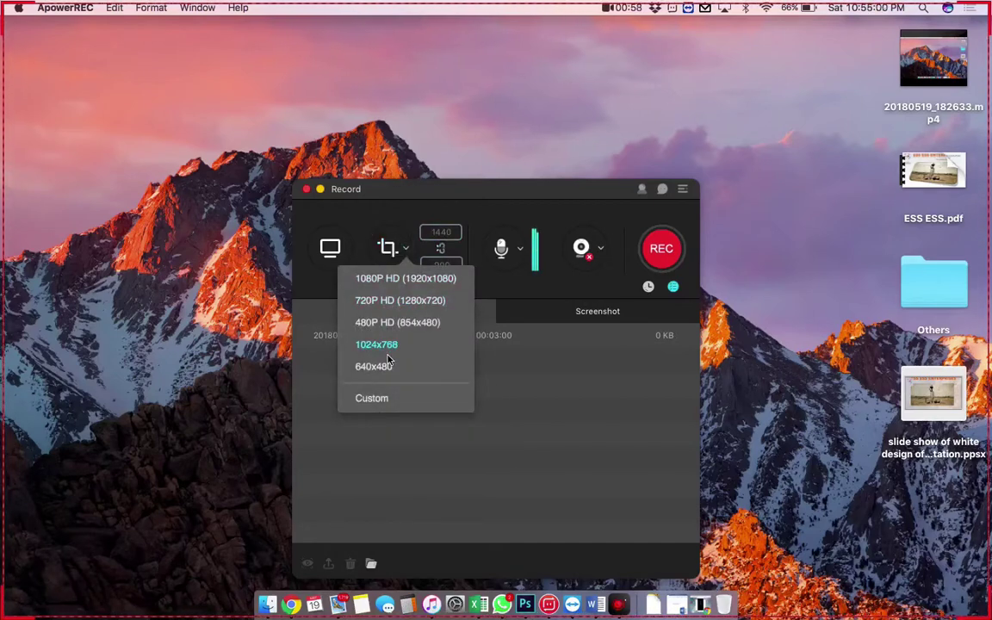
pyautogui.click(414, 215)
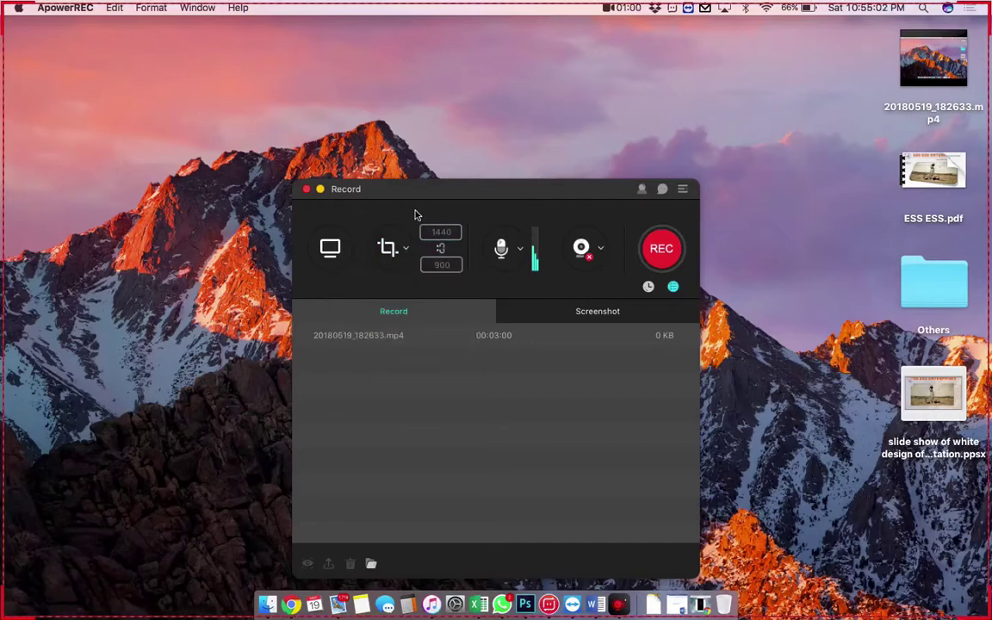
pyautogui.click(333, 250)
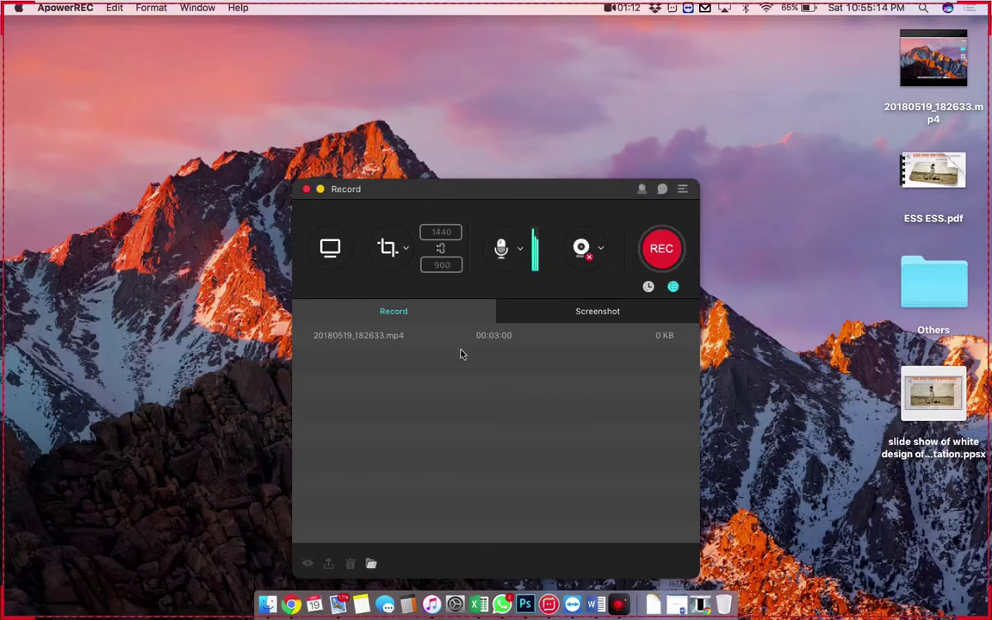
pyautogui.click(584, 313)
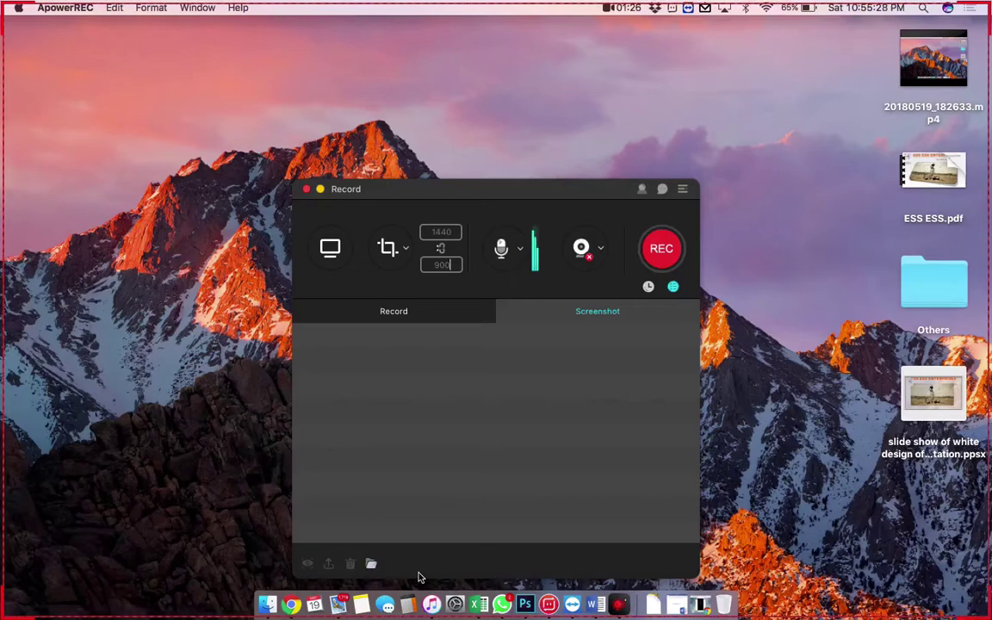
pyautogui.click(419, 318)
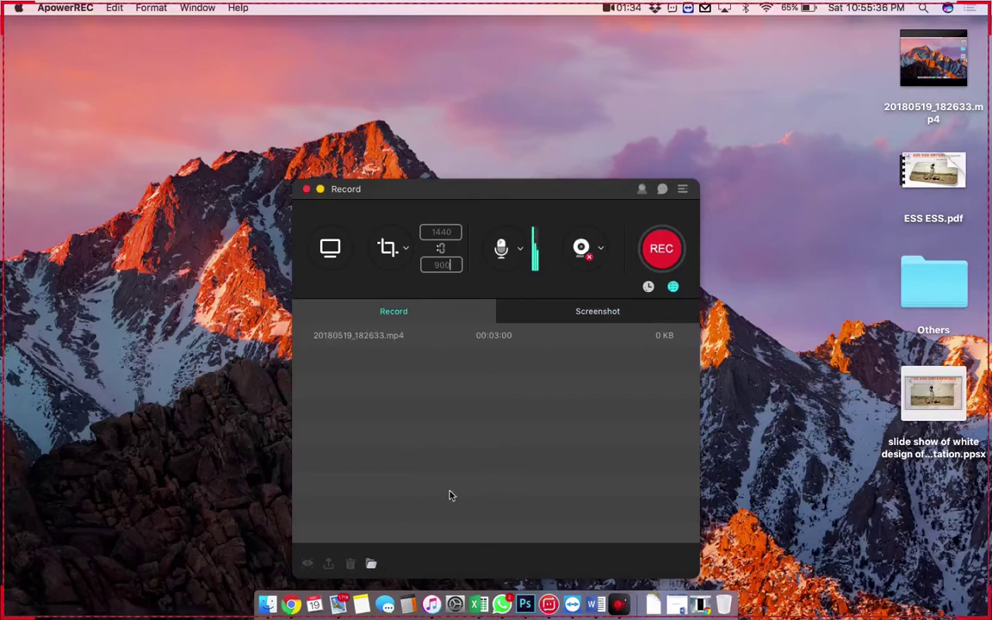
pyautogui.click(674, 287)
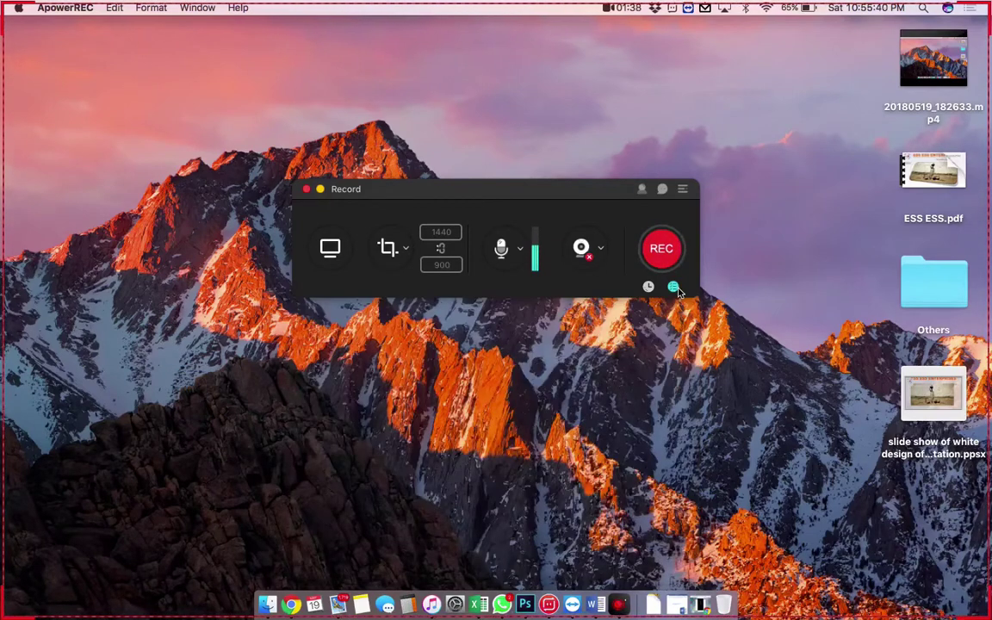
pyautogui.click(674, 287)
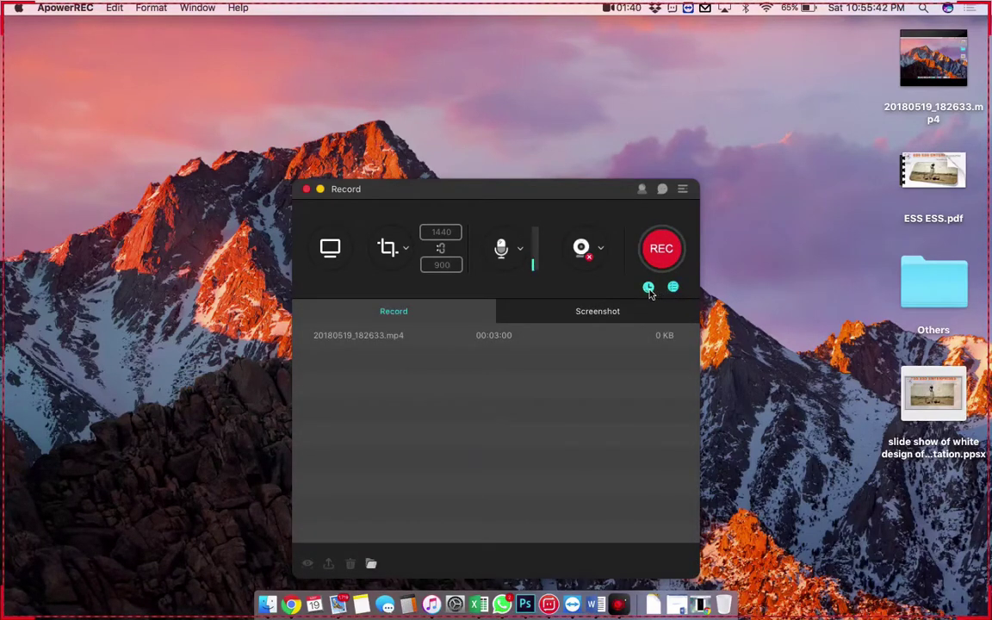
pyautogui.click(649, 287)
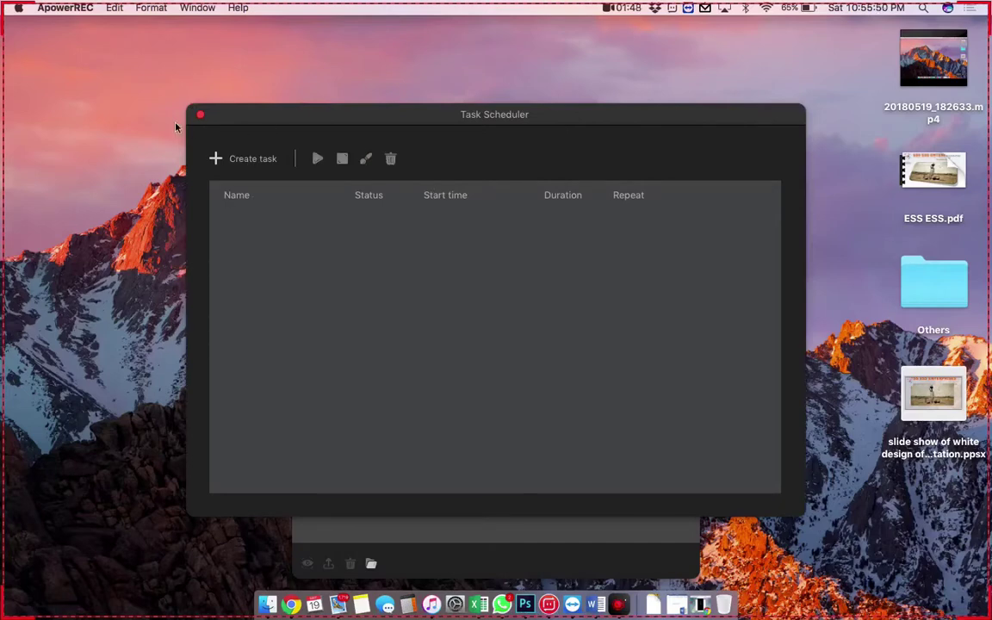
pyautogui.click(200, 115)
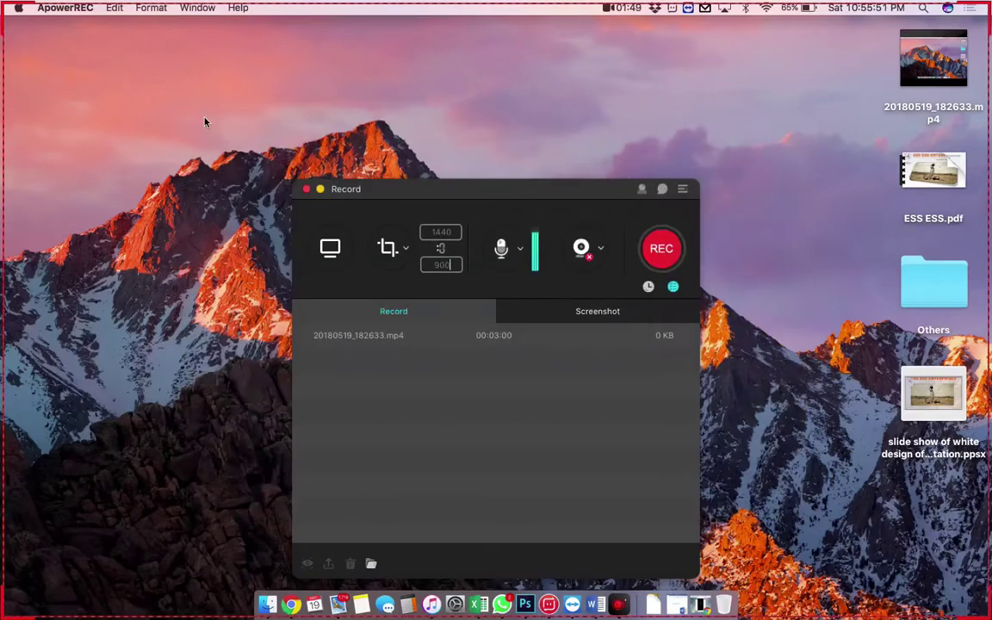
pyautogui.click(683, 190)
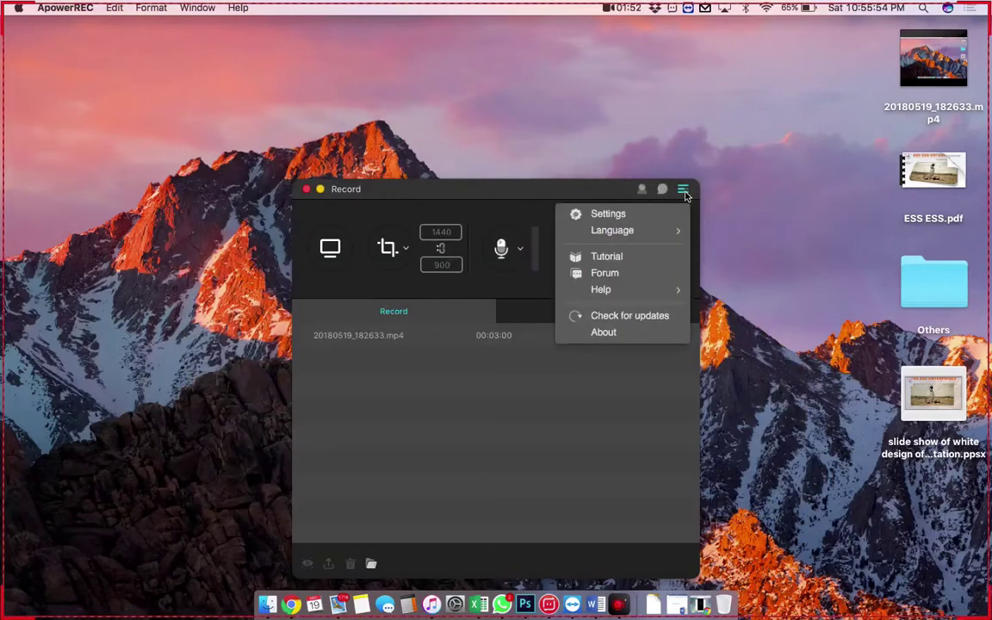
pyautogui.moveTo(618, 241)
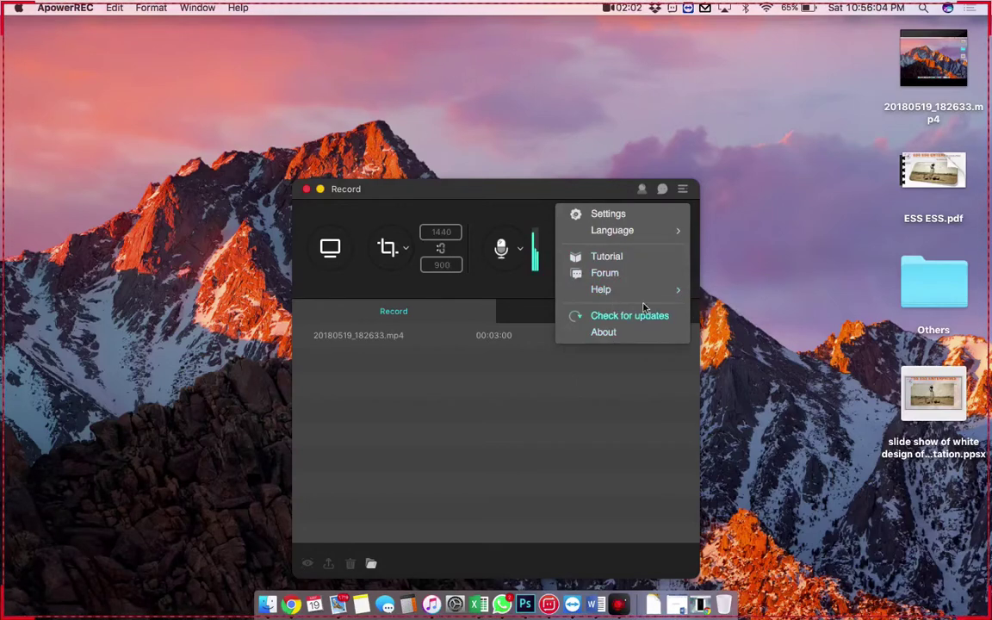
pyautogui.click(641, 191)
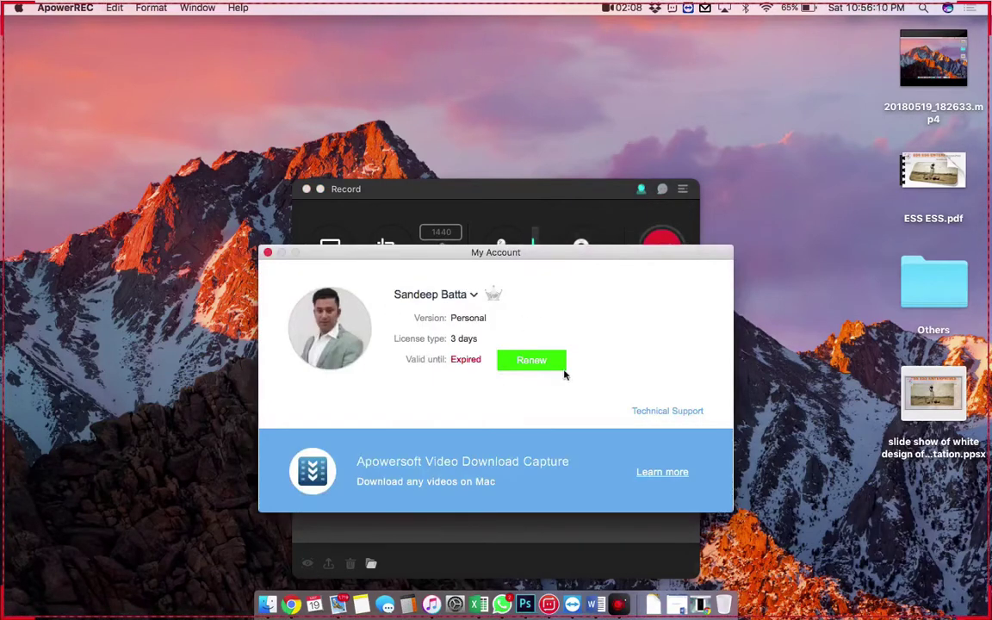
pyautogui.click(267, 254)
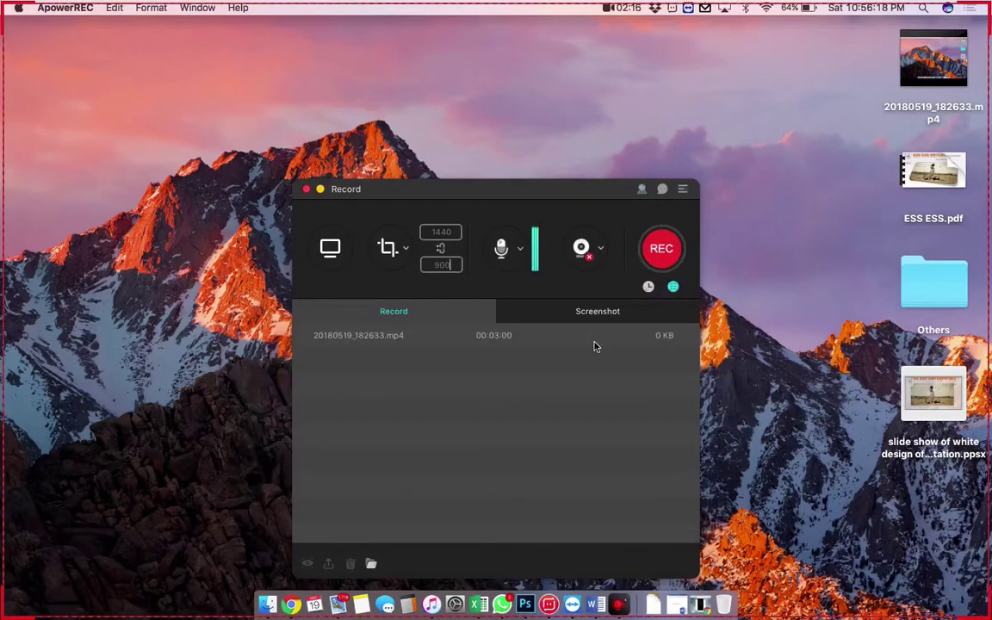